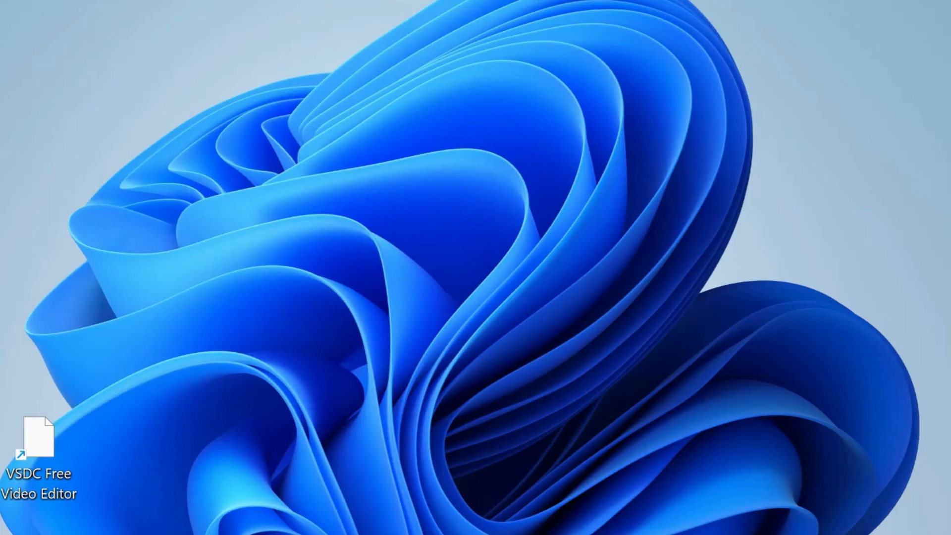
Step: Launch the Outlook app from Windows Start search
{"action": "left_click", "coordinate": [220, 524]}
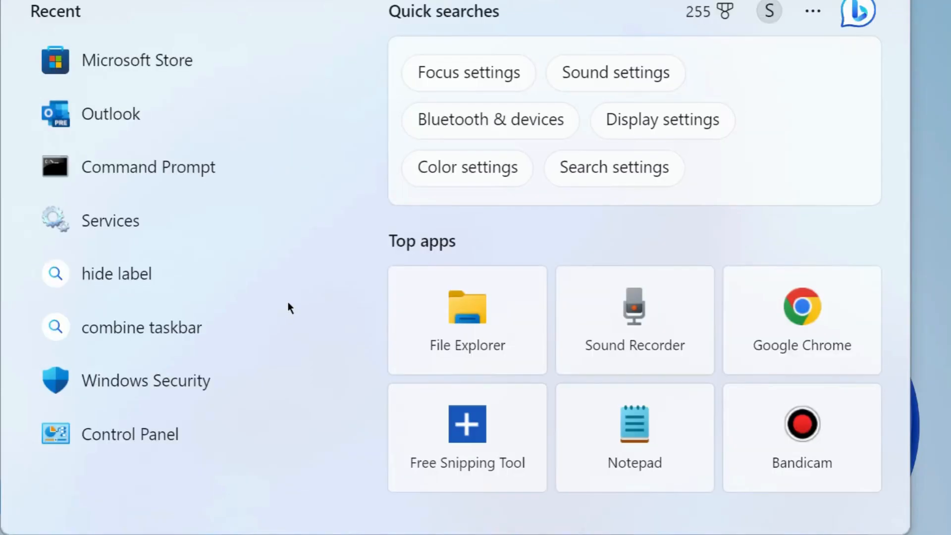
{"action": "type", "text": "outlook"}
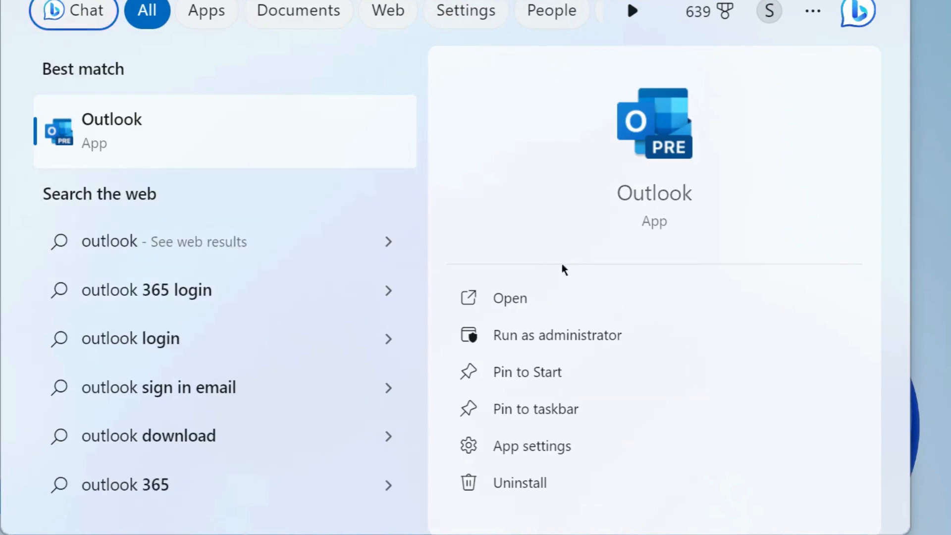
{"action": "left_click", "coordinate": [509, 299]}
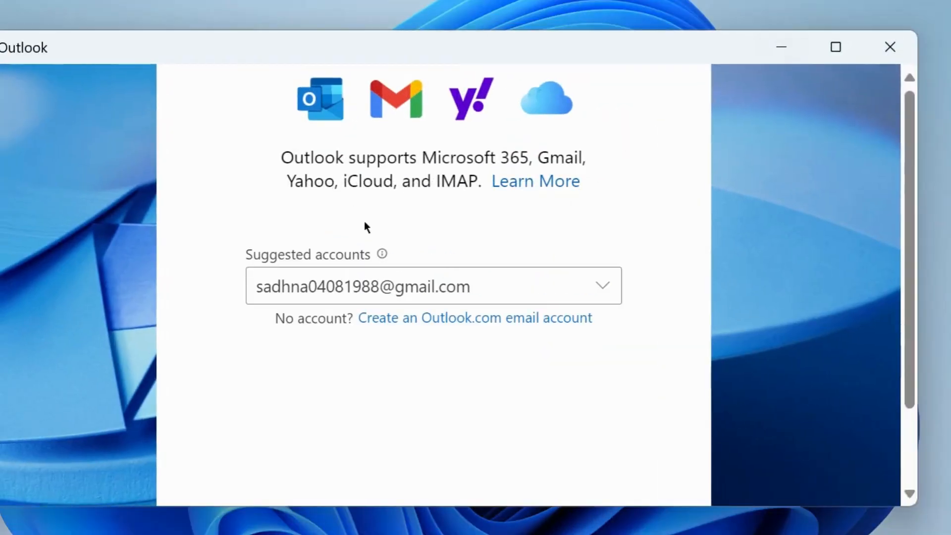
{"action": "scroll", "coordinate": [373, 234], "scroll_direction": "down", "scroll_amount": 2}
{"action": "scroll", "coordinate": [372, 234], "scroll_direction": "up", "scroll_amount": 2}
{"action": "scroll", "coordinate": [430, 200], "scroll_direction": "down", "scroll_amount": 2}
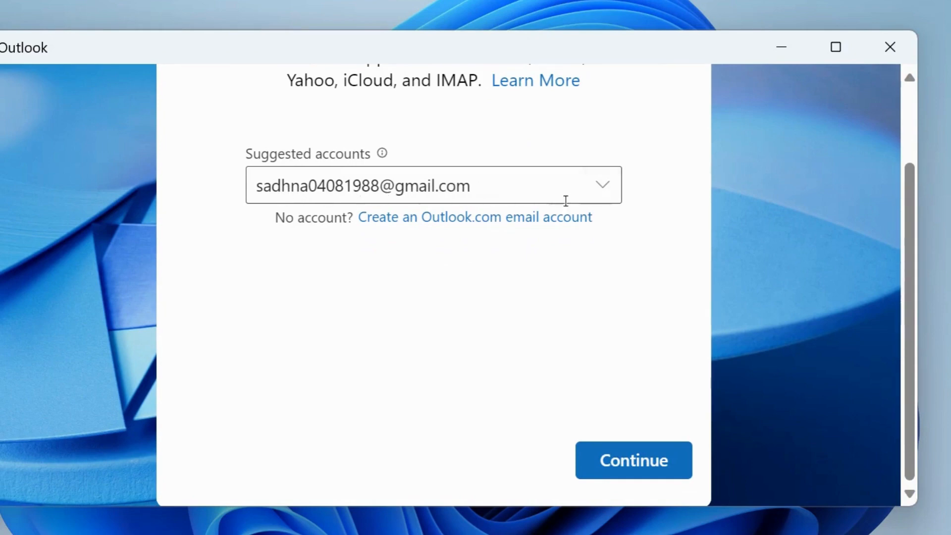
Step: Continue with the suggested Gmail account and agree to sync it with Outlook
{"action": "left_click", "coordinate": [629, 461]}
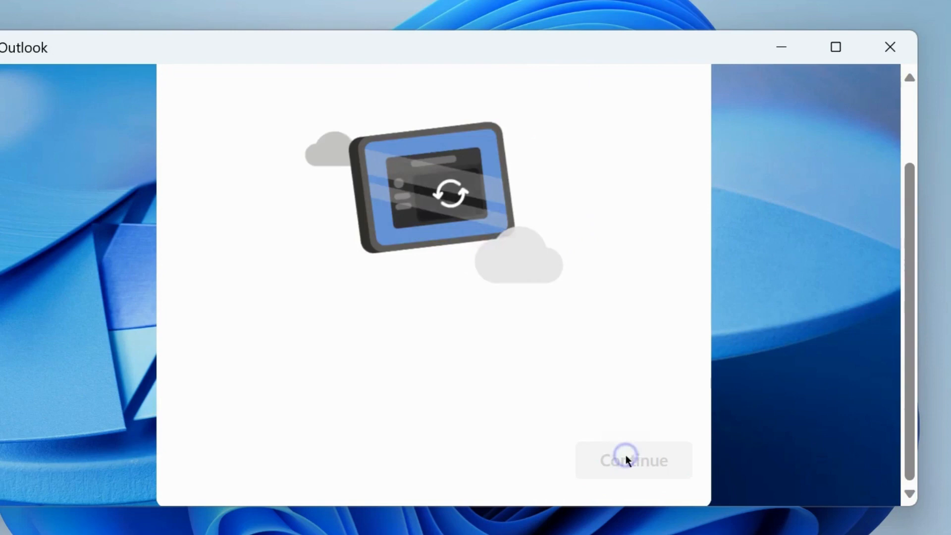
{"action": "scroll", "coordinate": [465, 269], "scroll_direction": "up", "scroll_amount": 3}
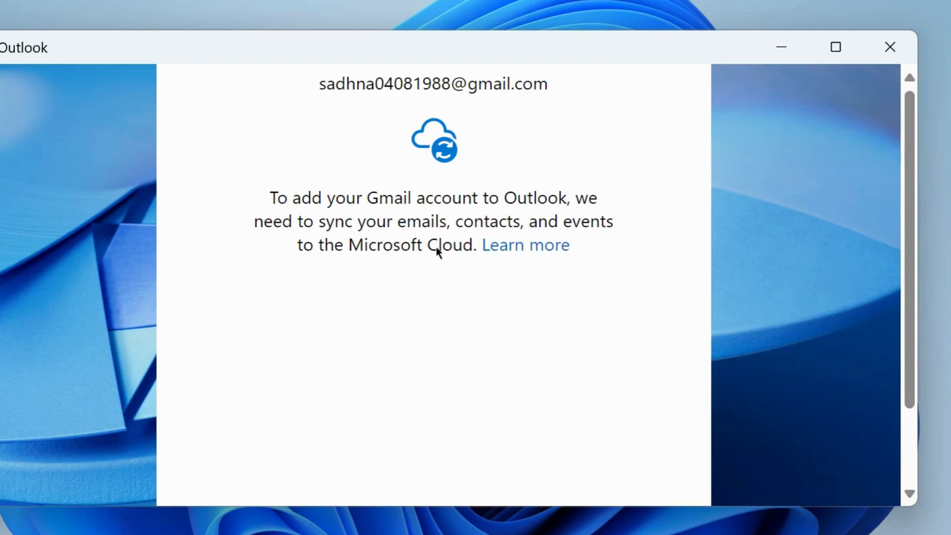
{"action": "scroll", "coordinate": [449, 281], "scroll_direction": "down", "scroll_amount": 3}
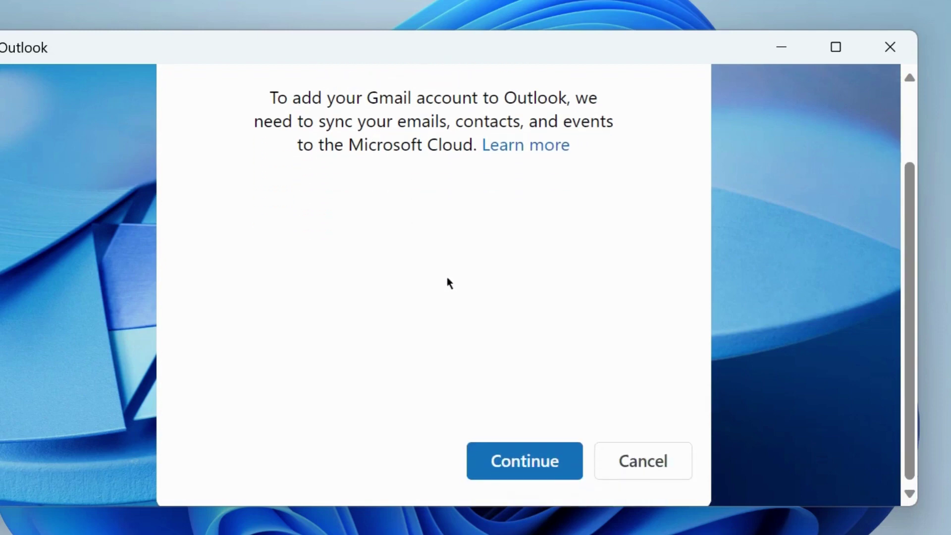
{"action": "left_click", "coordinate": [524, 460]}
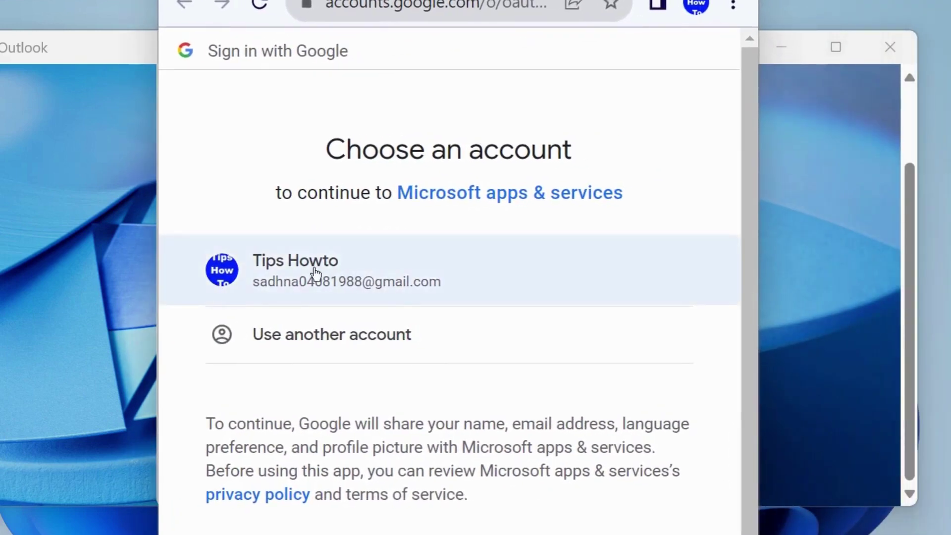
Step: Choose the Google account, allow Microsoft apps & services access, and cancel the Open Outlook prompt
{"action": "left_click", "coordinate": [299, 265]}
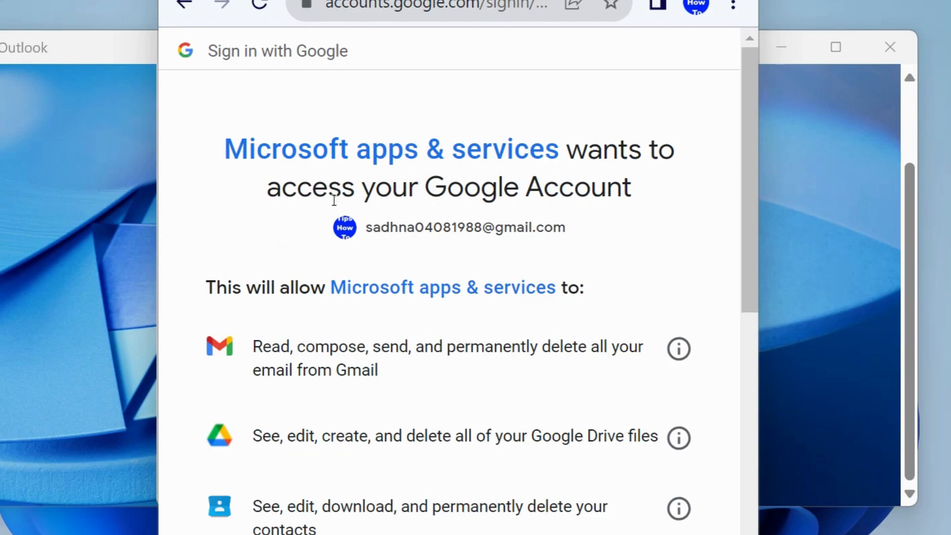
{"action": "scroll", "coordinate": [448, 309], "scroll_direction": "down", "scroll_amount": 3}
{"action": "scroll", "coordinate": [448, 308], "scroll_direction": "down", "scroll_amount": 3}
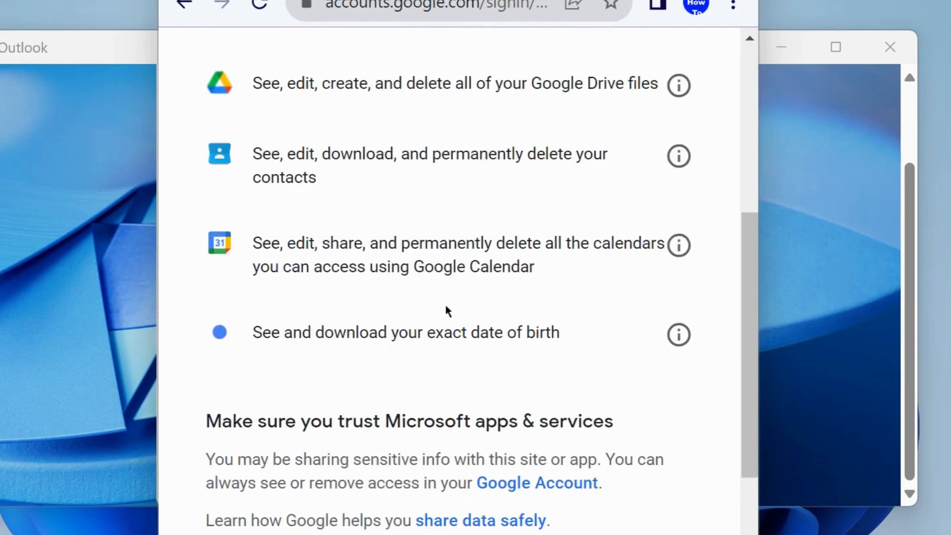
{"action": "scroll", "coordinate": [448, 308], "scroll_direction": "down", "scroll_amount": 3}
{"action": "left_click", "coordinate": [565, 440]}
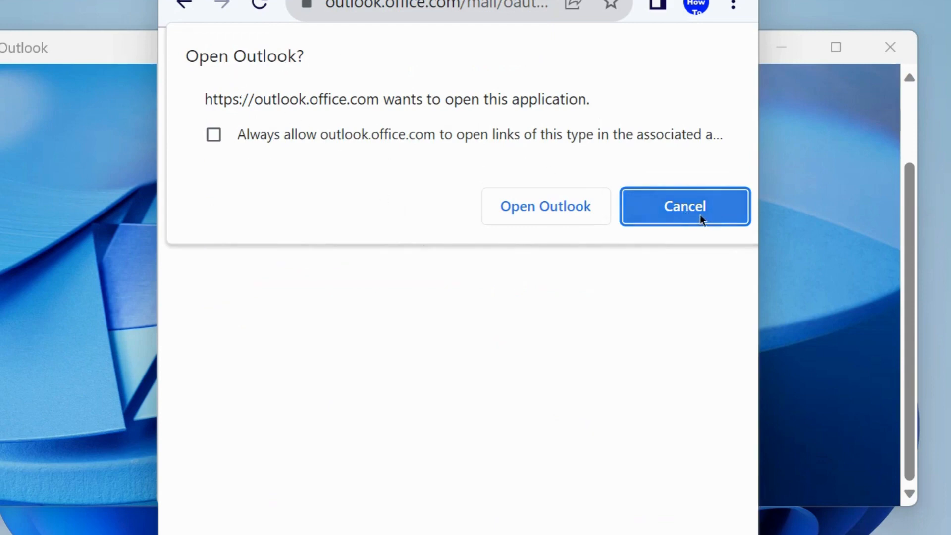
{"action": "left_click", "coordinate": [537, 210]}
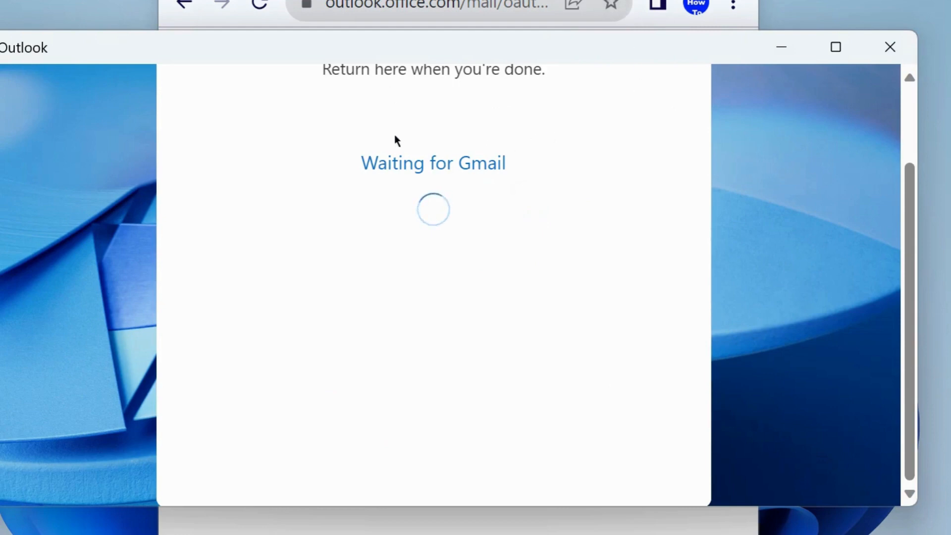
{"action": "scroll", "coordinate": [395, 135], "scroll_direction": "up", "scroll_amount": 3}
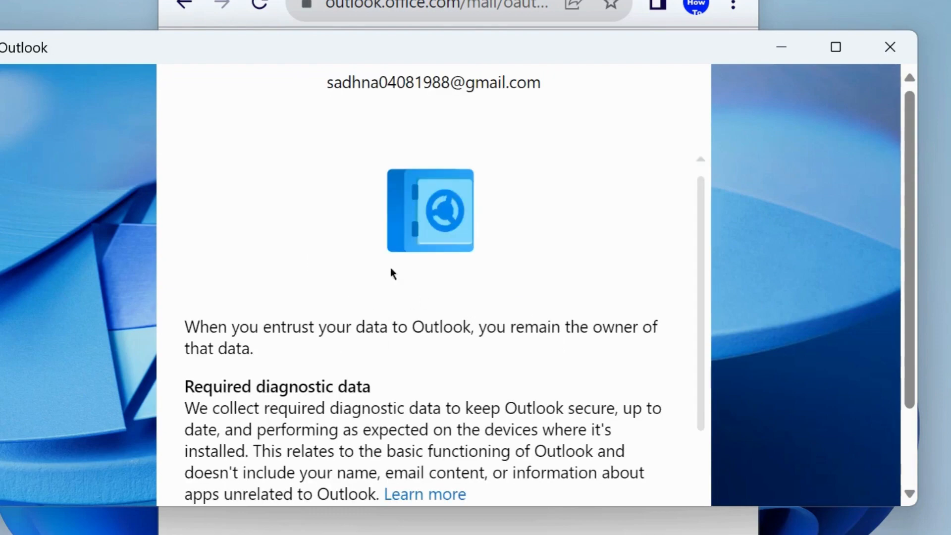
{"action": "scroll", "coordinate": [402, 275], "scroll_direction": "down", "scroll_amount": 2}
{"action": "scroll", "coordinate": [402, 275], "scroll_direction": "down", "scroll_amount": 2}
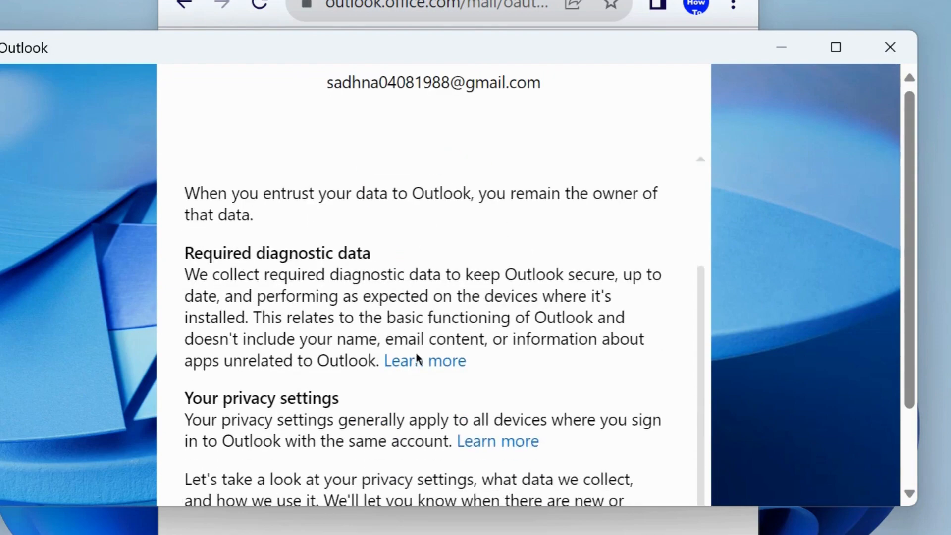
{"action": "scroll", "coordinate": [415, 350], "scroll_direction": "down", "scroll_amount": 3}
Step: Choose 'No, don't send optional data', accept it, and acknowledge the connected experiences notice
{"action": "left_click", "coordinate": [646, 461]}
{"action": "left_click", "coordinate": [257, 394]}
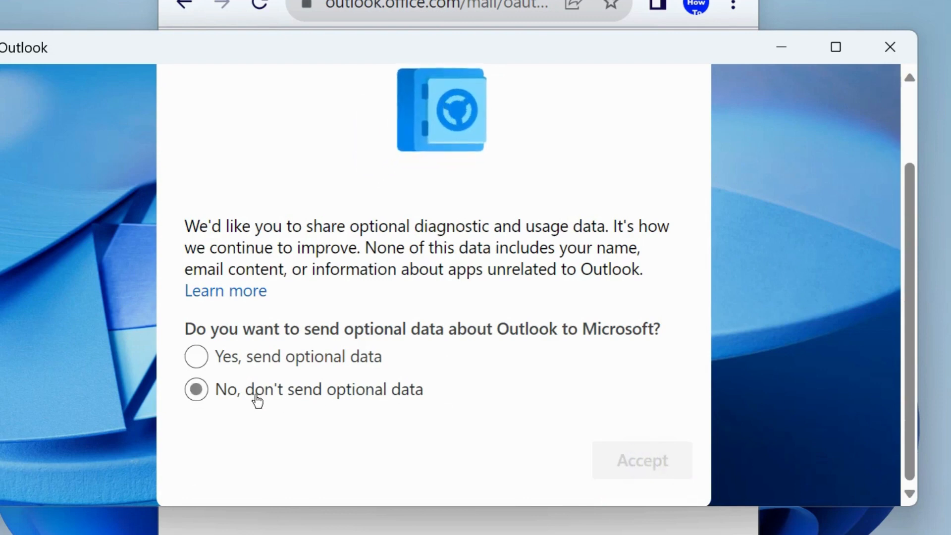
{"action": "left_click", "coordinate": [196, 390]}
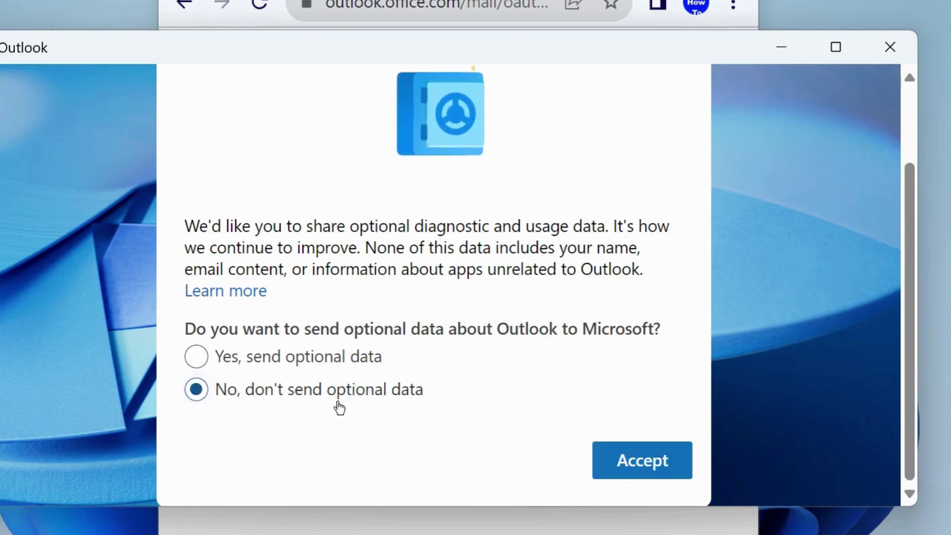
{"action": "left_click", "coordinate": [198, 357]}
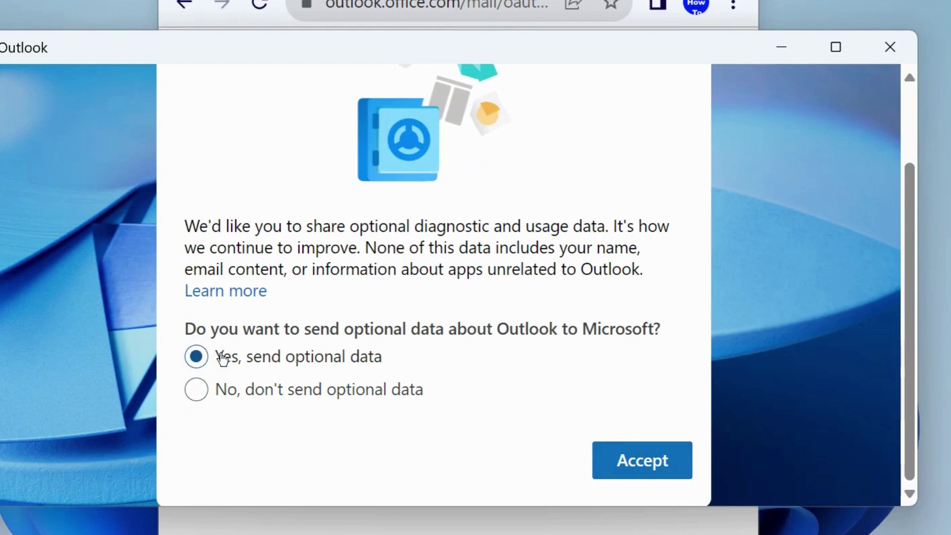
{"action": "left_click", "coordinate": [195, 391]}
{"action": "left_click", "coordinate": [639, 462]}
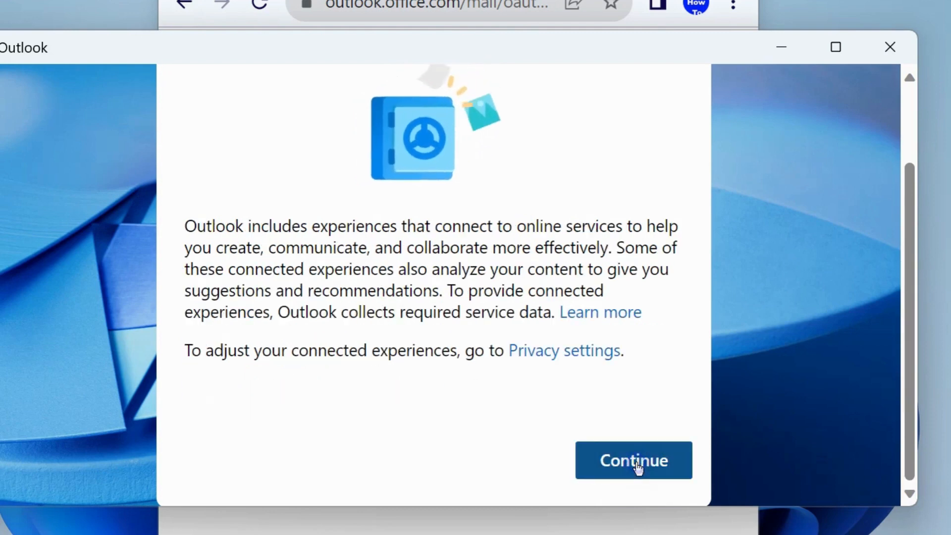
{"action": "left_click", "coordinate": [639, 467]}
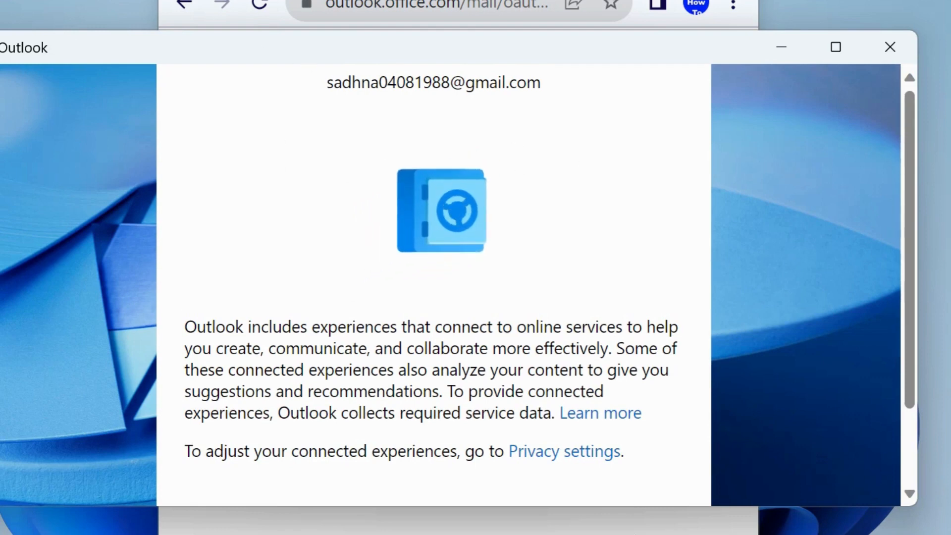
Step: Skip applying Windows language, time and theme settings so Outlook finishes setup
{"action": "left_click", "coordinate": [631, 461]}
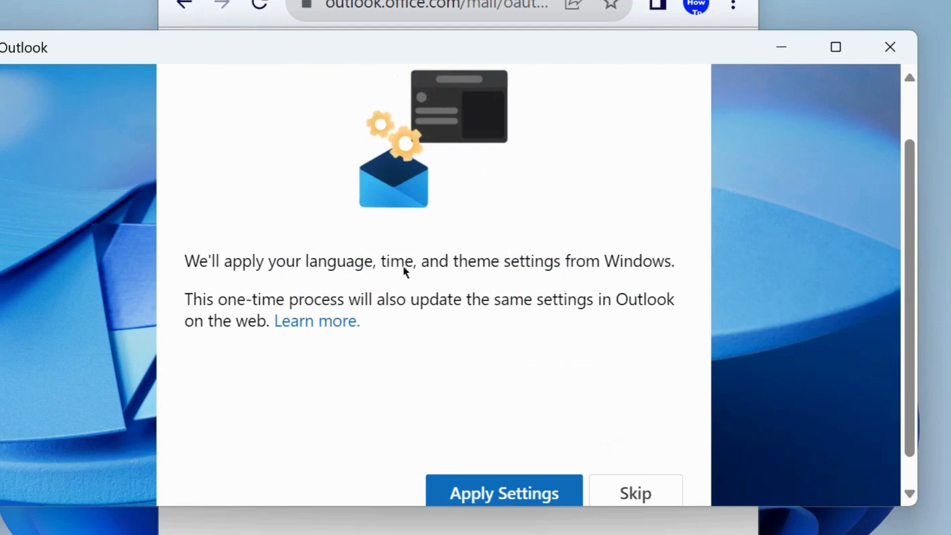
{"action": "scroll", "coordinate": [386, 334], "scroll_direction": "down", "scroll_amount": 1}
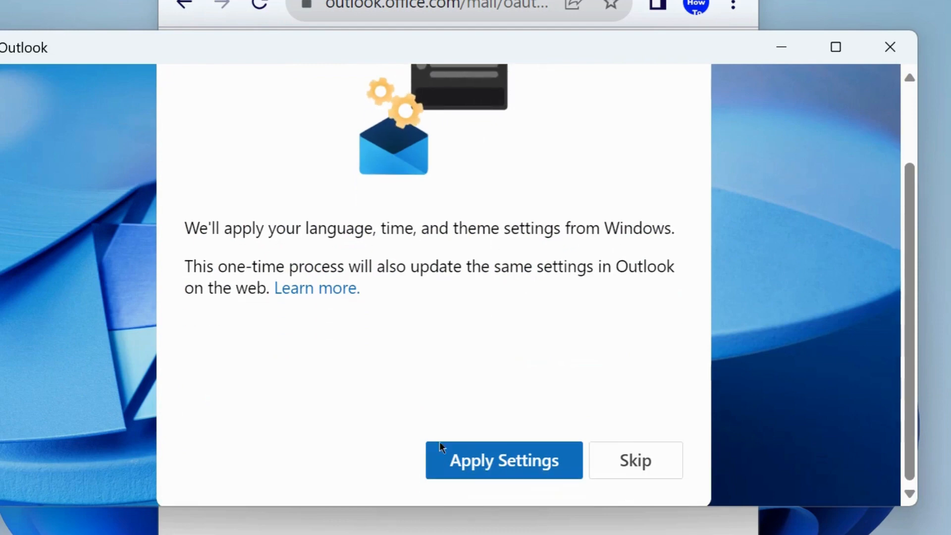
{"action": "left_click", "coordinate": [632, 459]}
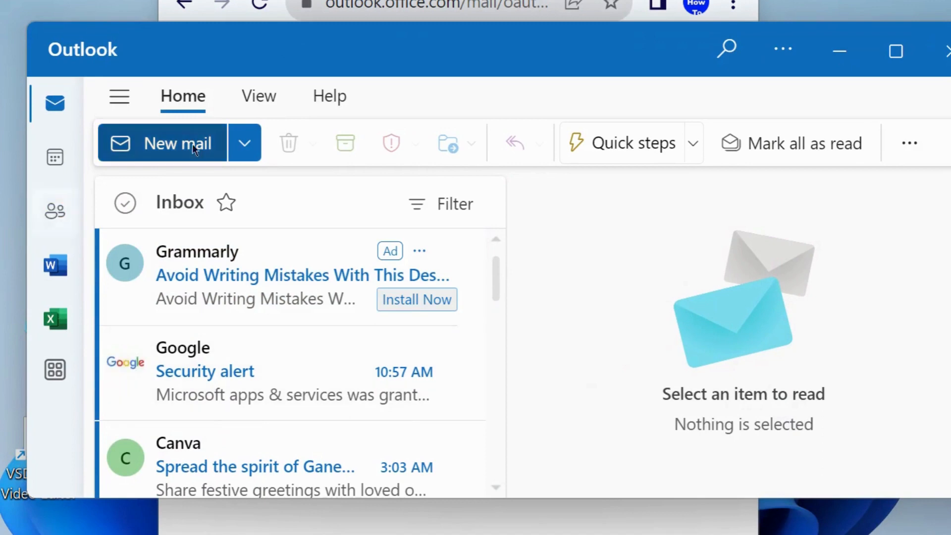
{"action": "scroll", "coordinate": [343, 377], "scroll_direction": "down", "scroll_amount": 3}
{"action": "scroll", "coordinate": [343, 377], "scroll_direction": "up", "scroll_amount": 3}
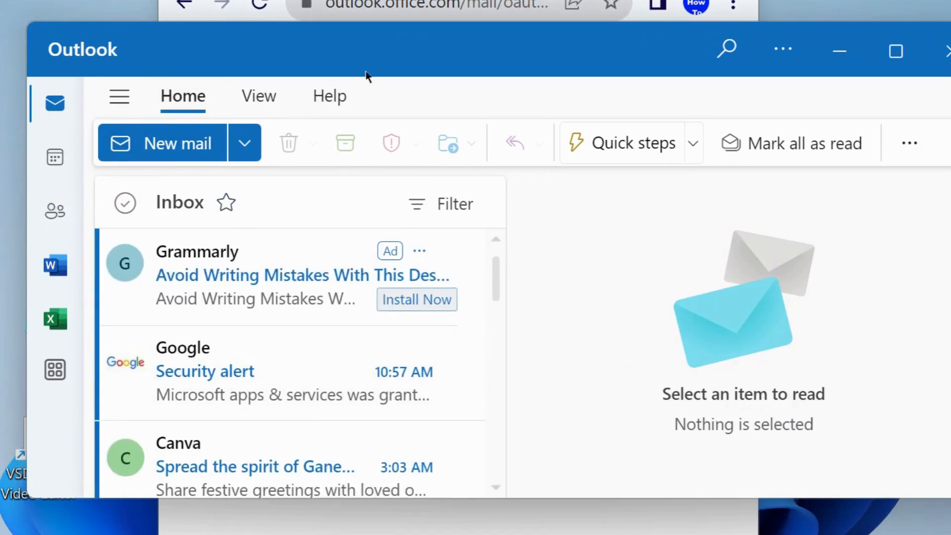